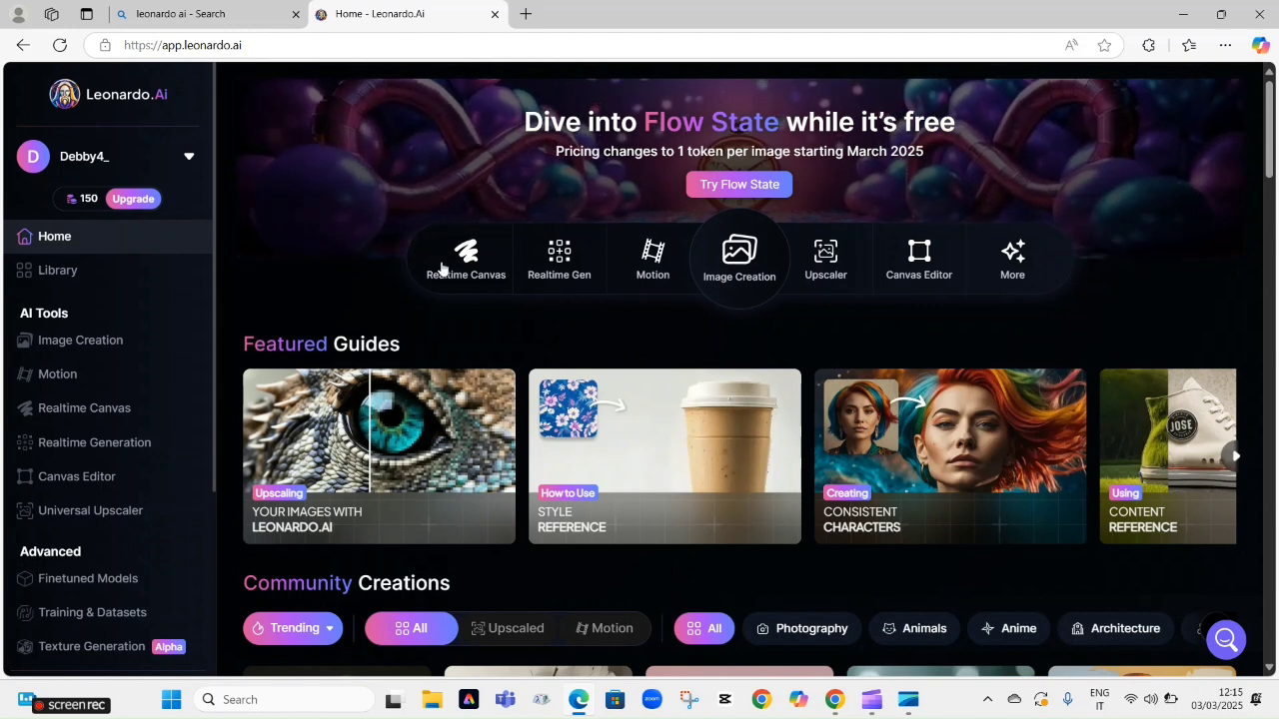
- Open Image Creation and generate images from a prompt for a surreal, hyper-realistic woman's face being worked on by tiny miniature workers
{"action": "left_click", "coordinate": [746, 269]}
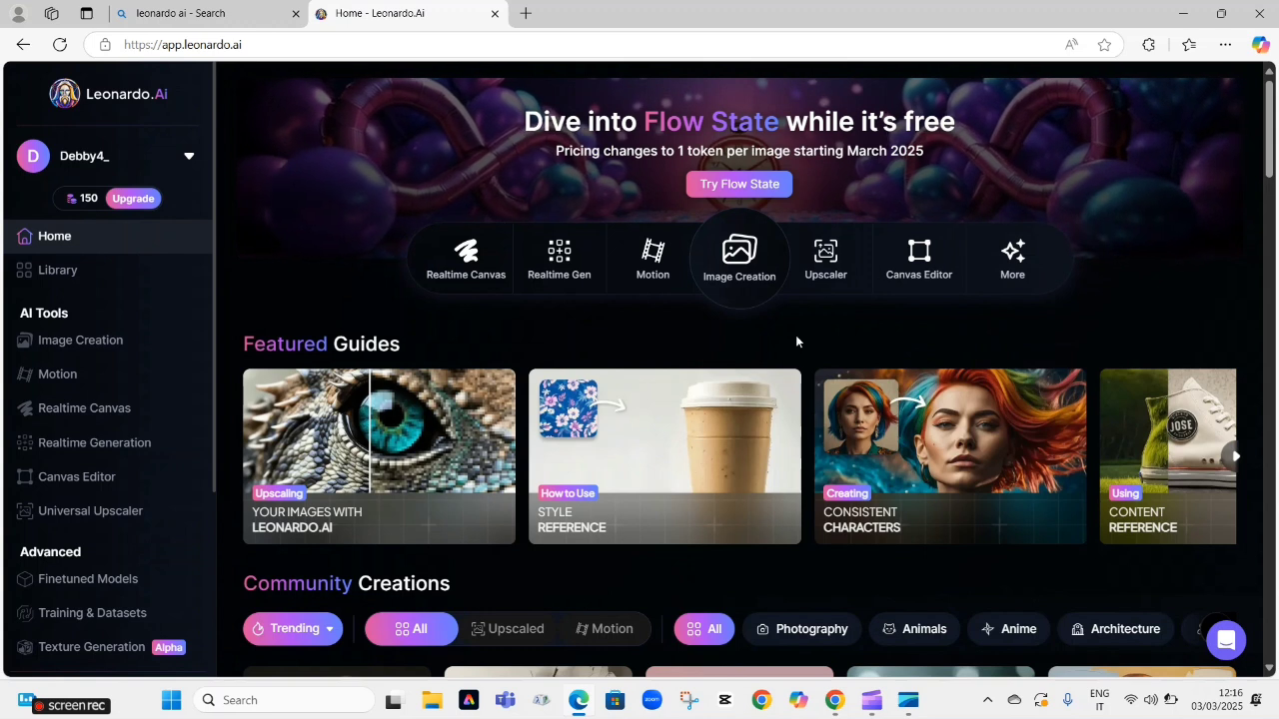
{"action": "left_click", "coordinate": [749, 268]}
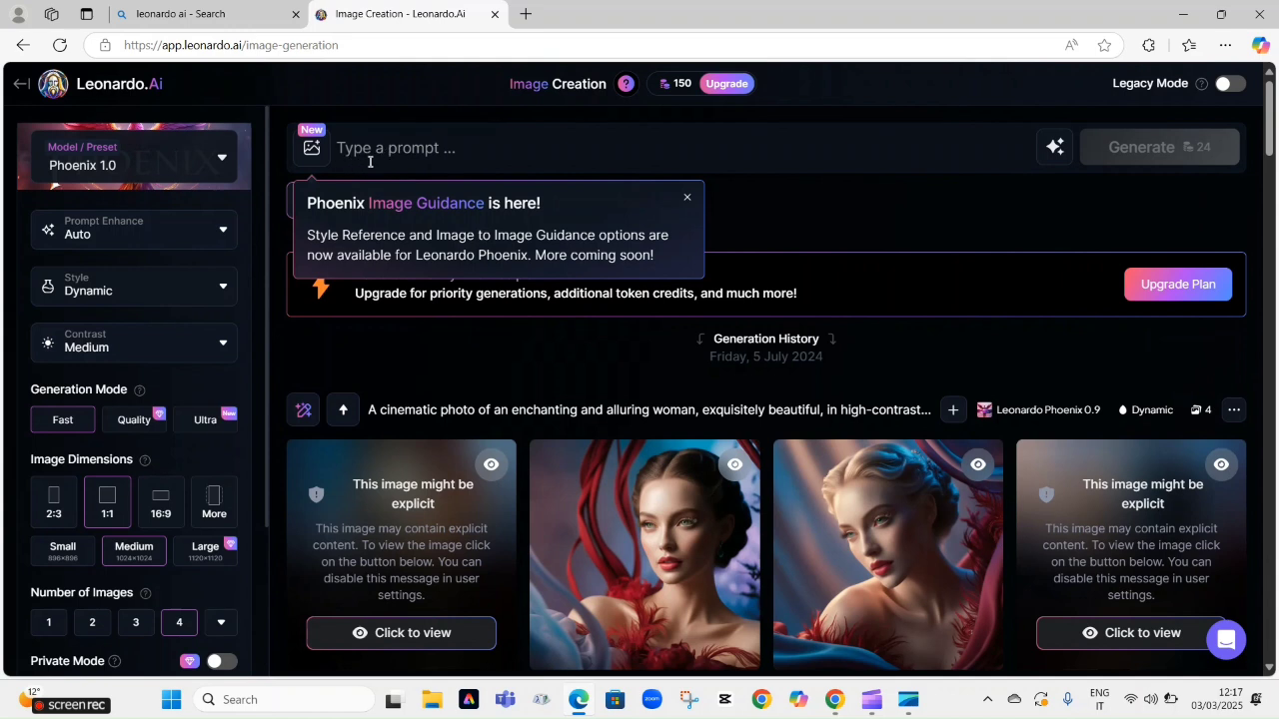
{"action": "left_click", "coordinate": [436, 150]}
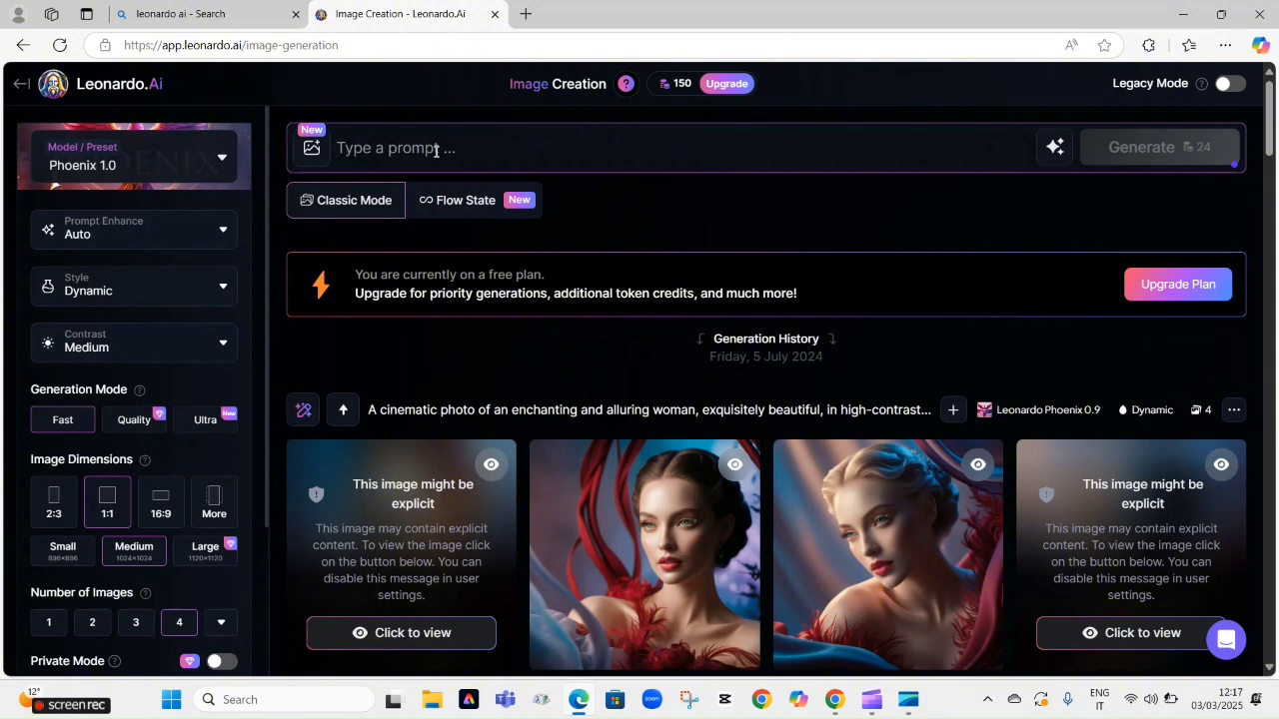
{"action": "left_click", "coordinate": [356, 151]}
{"action": "type", "text": "a surreal and hyper-realistic digital artwork of a woman's face being meticulously worked on by tiny miniature workers. The workers, dressed in white uniforms, use ladders and small brushes to apply makeup to her eyes and cheeks. The woman's face is flawless and lifelike, with striking blue-green eyes, glossy lips, and perfectly contoured skin. The composition is artistic and detailed, creating a dreamlike and imaginative visual.\""}
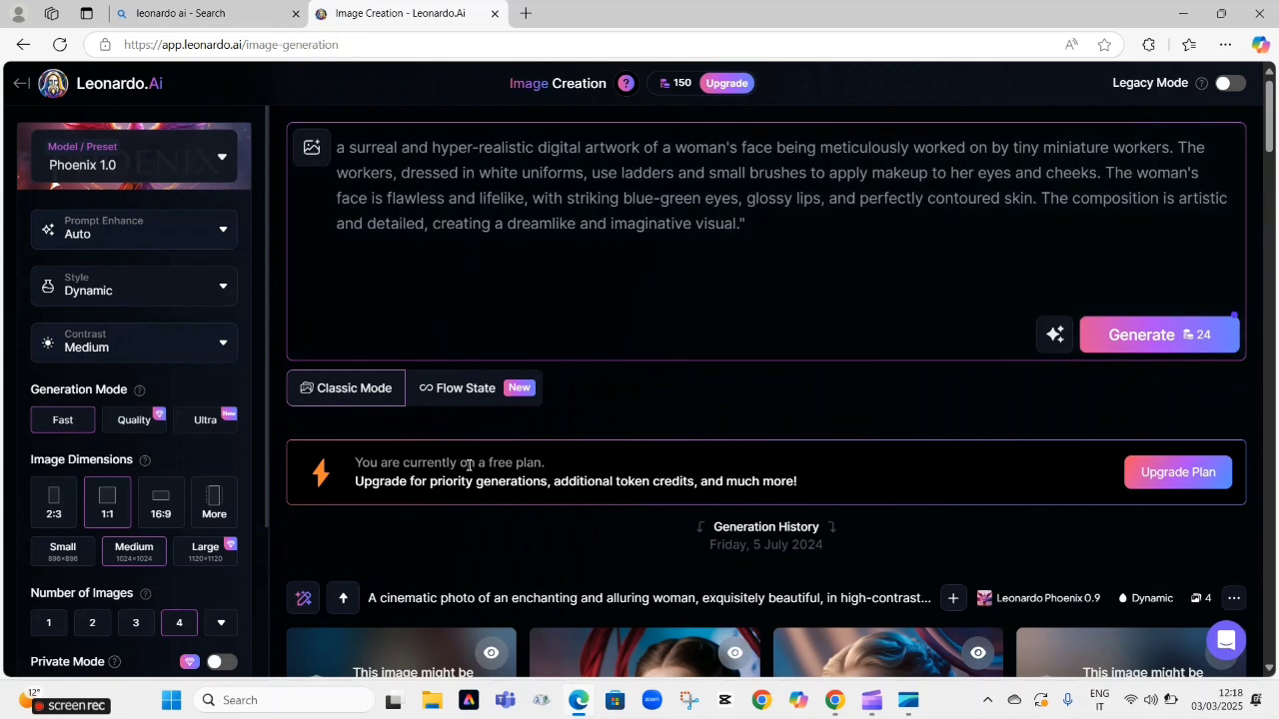
{"action": "left_click", "coordinate": [1221, 345]}
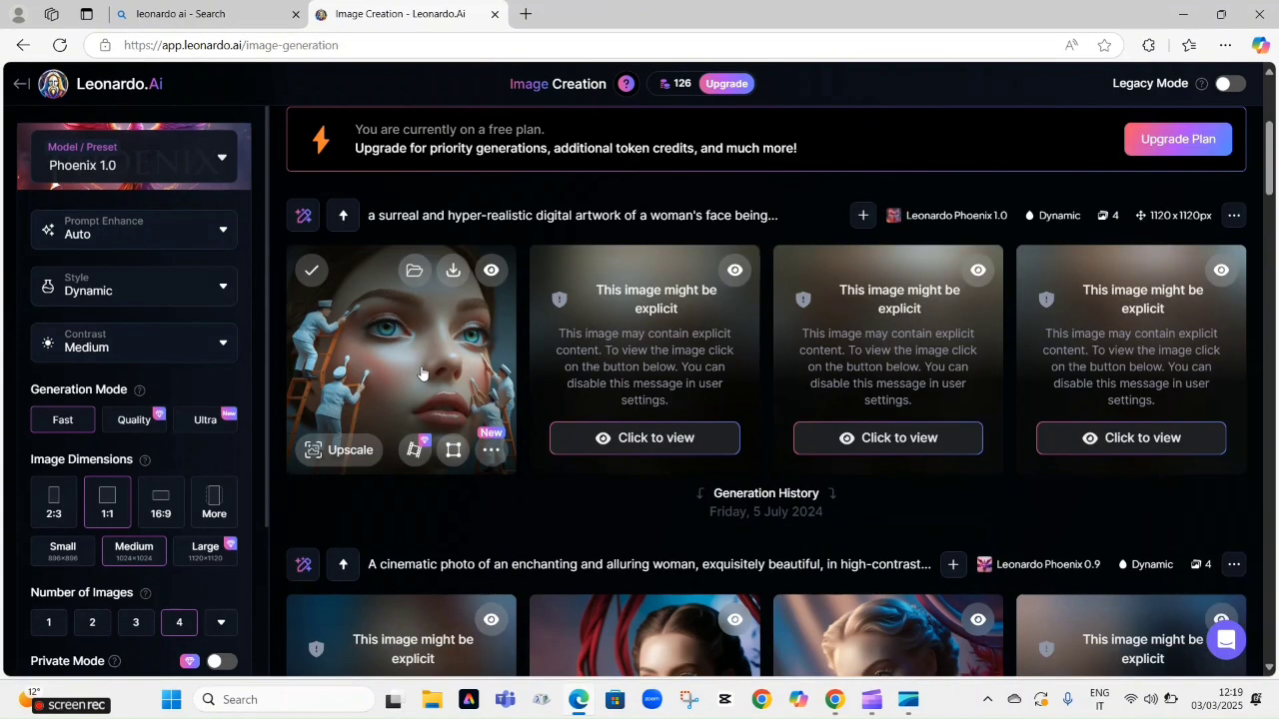
- Enlarge the first generated image of the woman's face, download it, close the preview and view the image again
{"action": "left_click", "coordinate": [421, 373]}
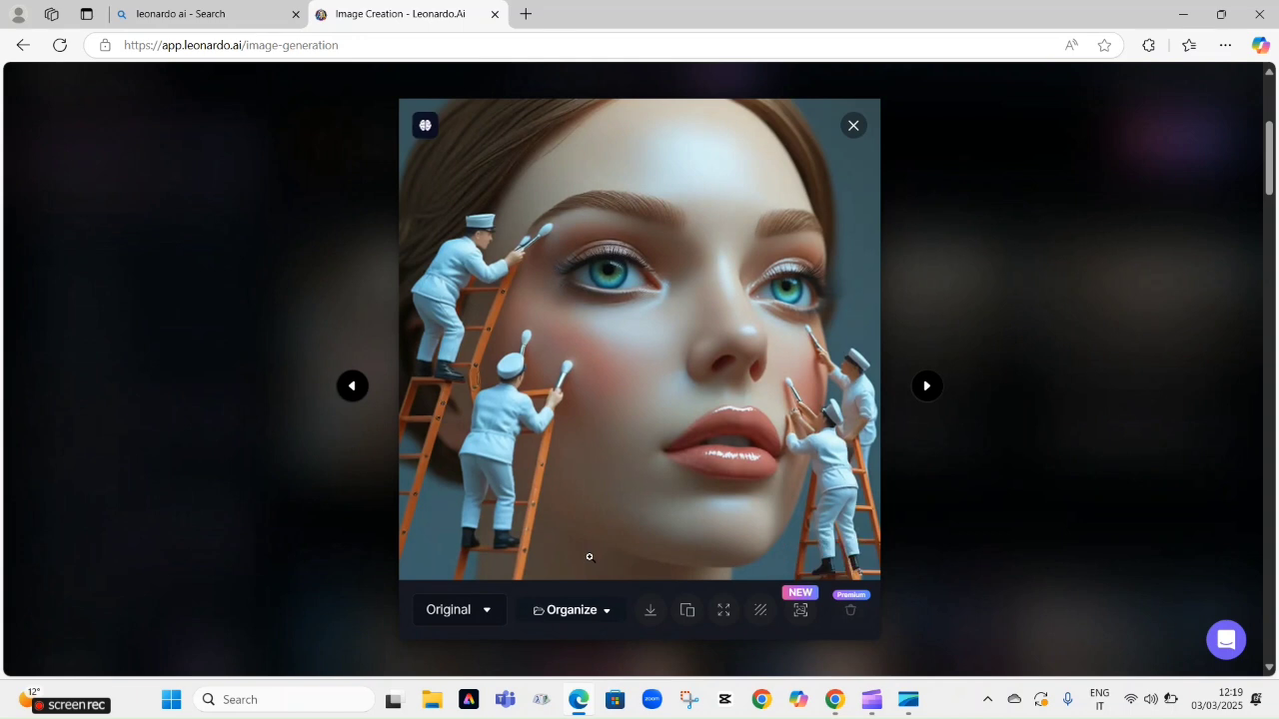
{"action": "left_click", "coordinate": [649, 614]}
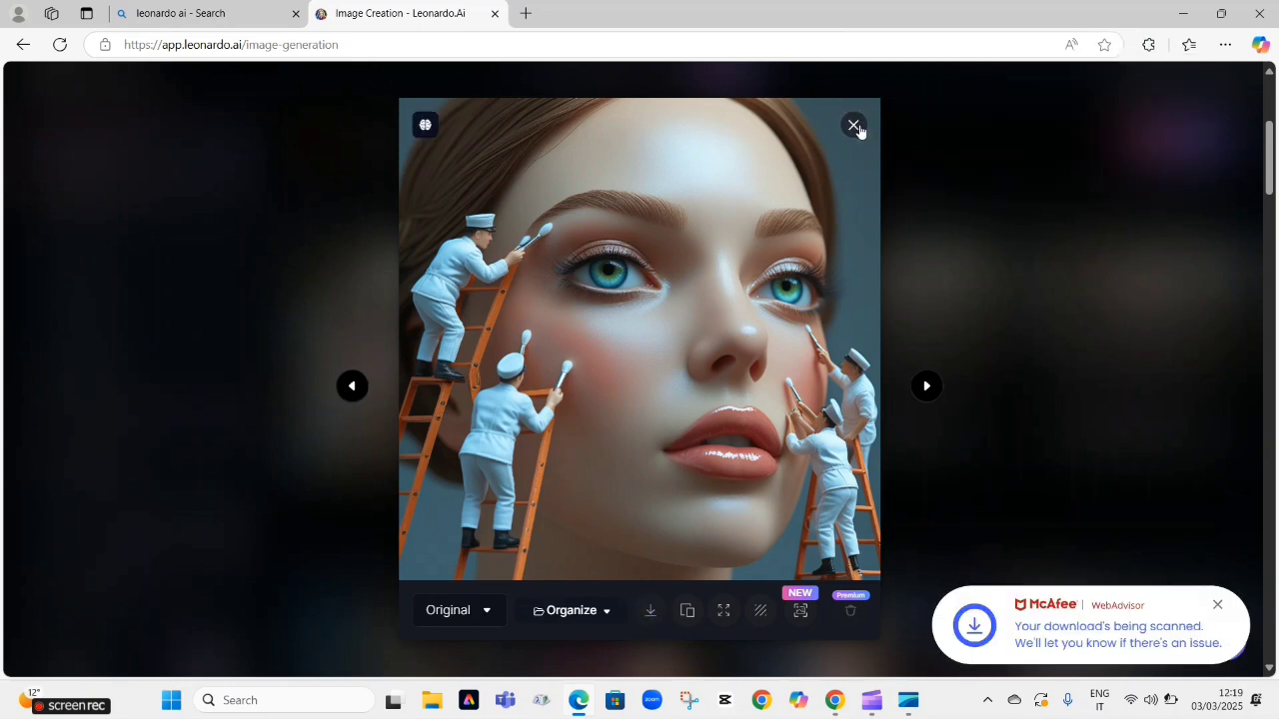
{"action": "left_click", "coordinate": [854, 126]}
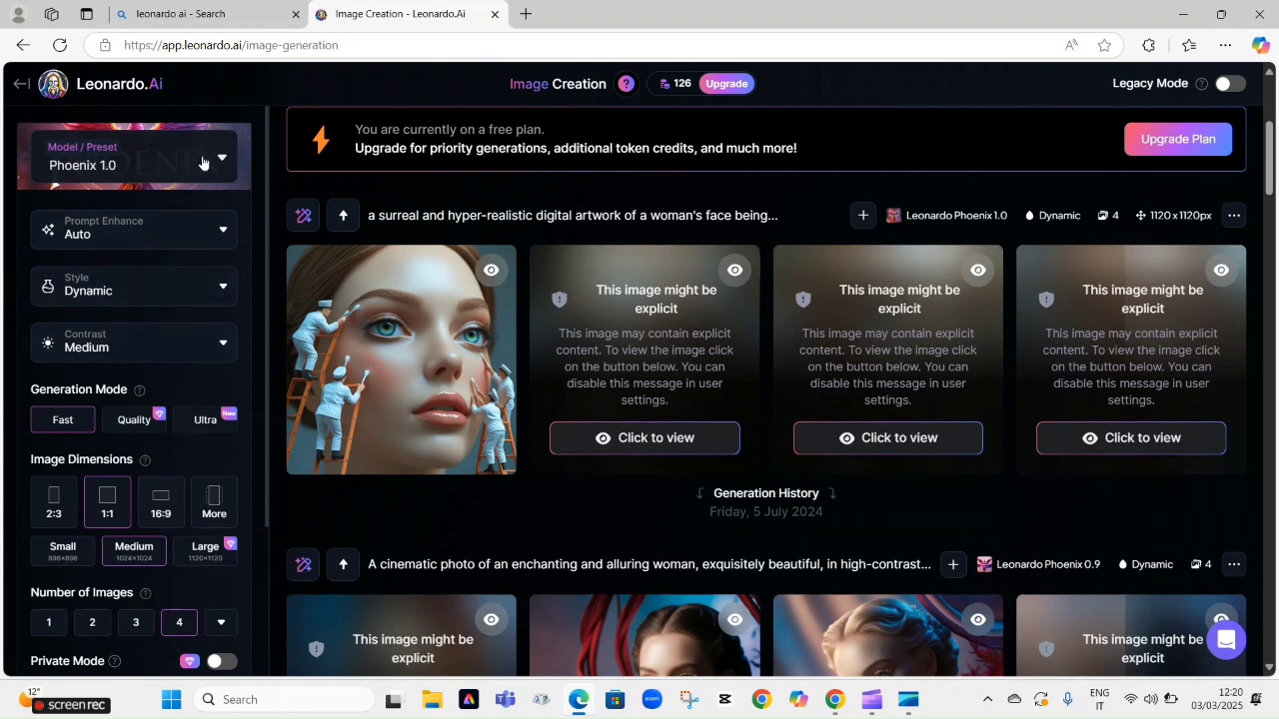
{"action": "left_click", "coordinate": [419, 340]}
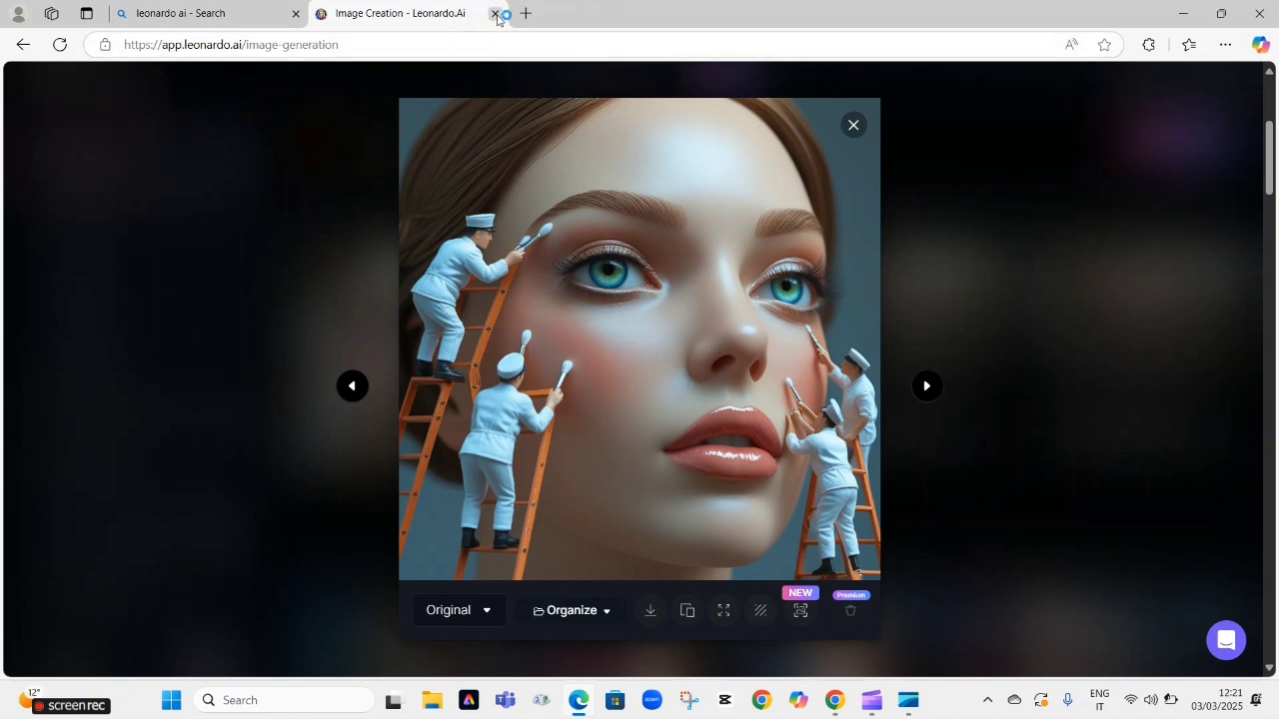
- Switch to ChatGPT and attach the Leonardo_Phoenix JPG image from the Downloads folder to a new message
{"action": "key", "text": "alt+Tab"}
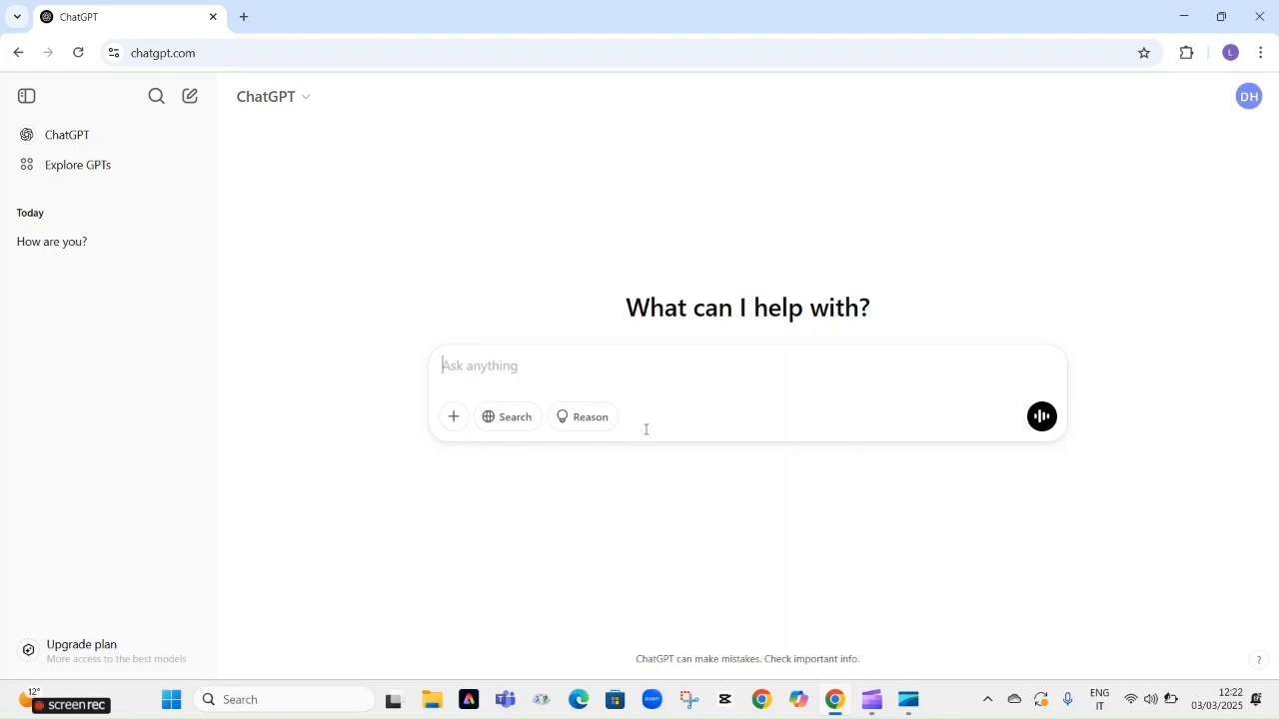
{"action": "left_click", "coordinate": [452, 420]}
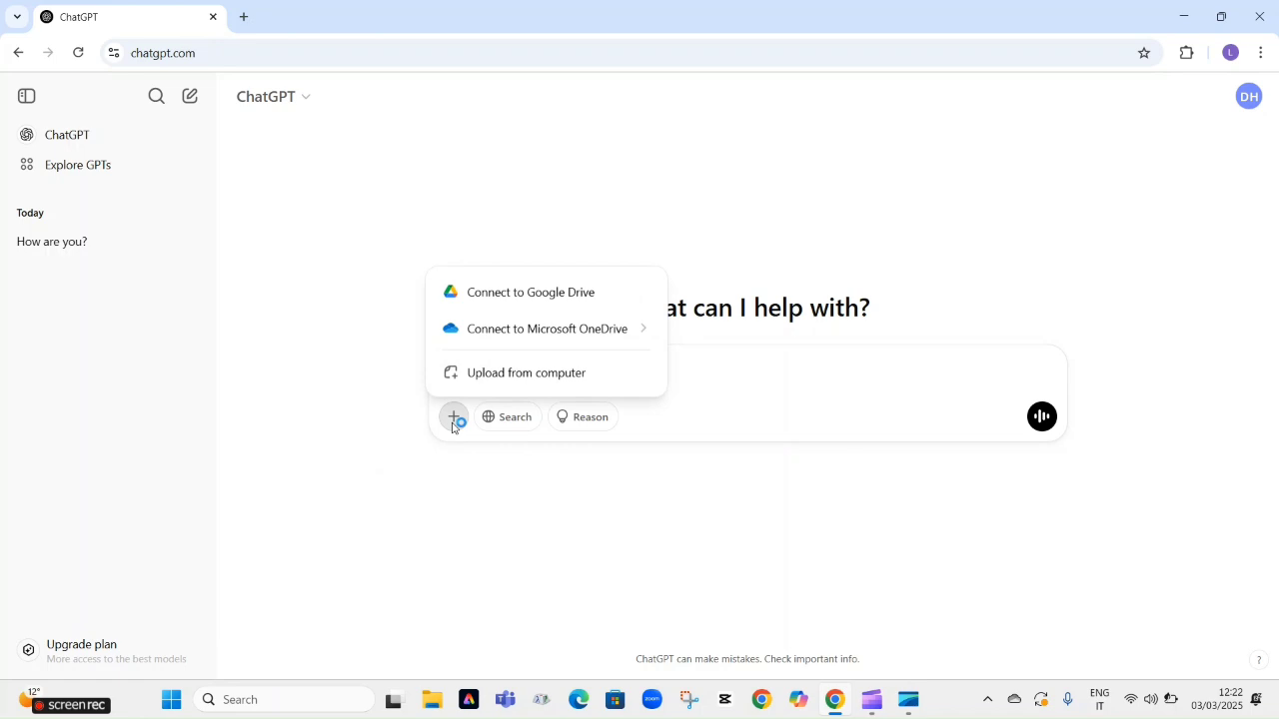
{"action": "left_click", "coordinate": [517, 373]}
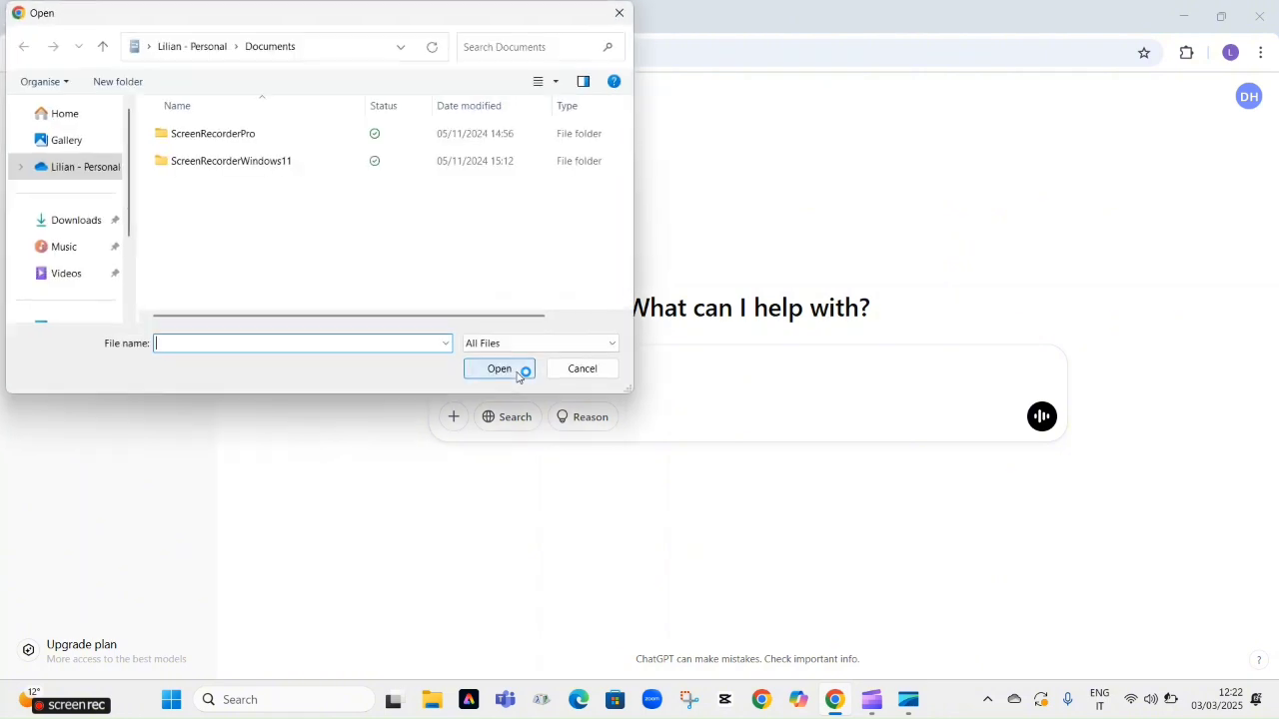
{"action": "left_click", "coordinate": [88, 220]}
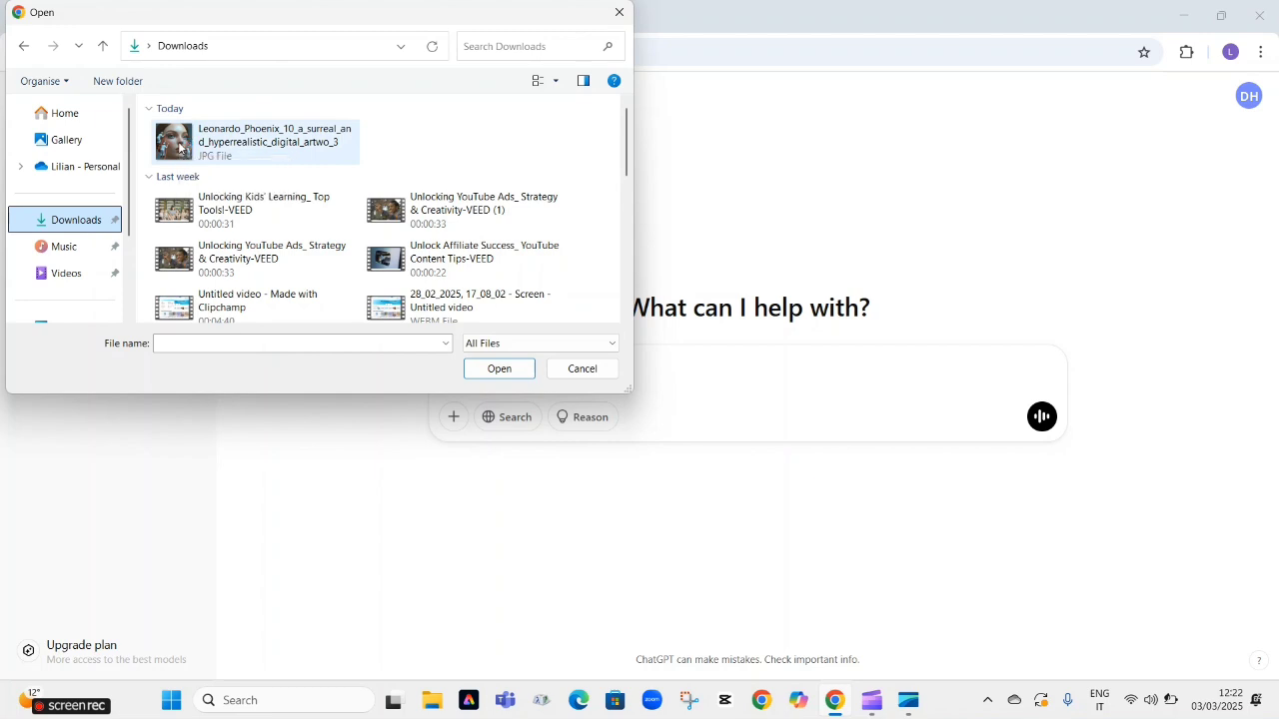
{"action": "left_click", "coordinate": [180, 148]}
{"action": "left_click", "coordinate": [498, 369]}
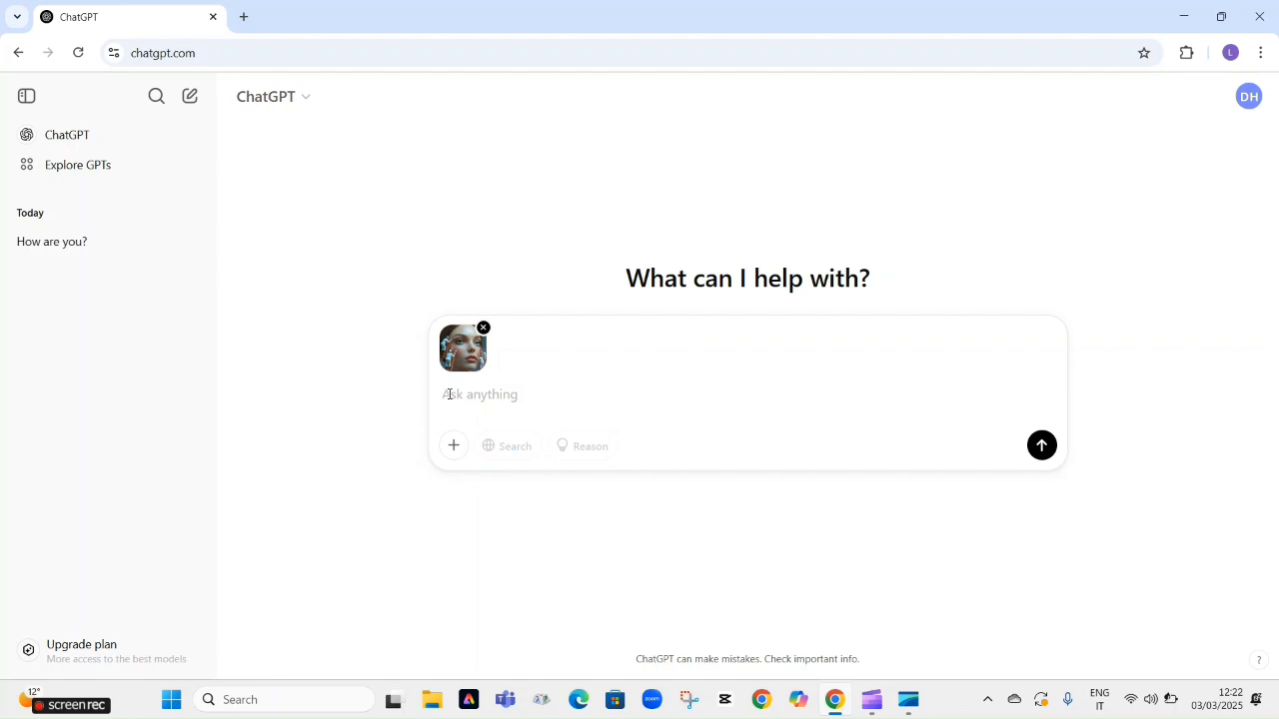
- Send the message "create prompt for this photo" with the attached image
{"action": "type", "text": "create prompt "}
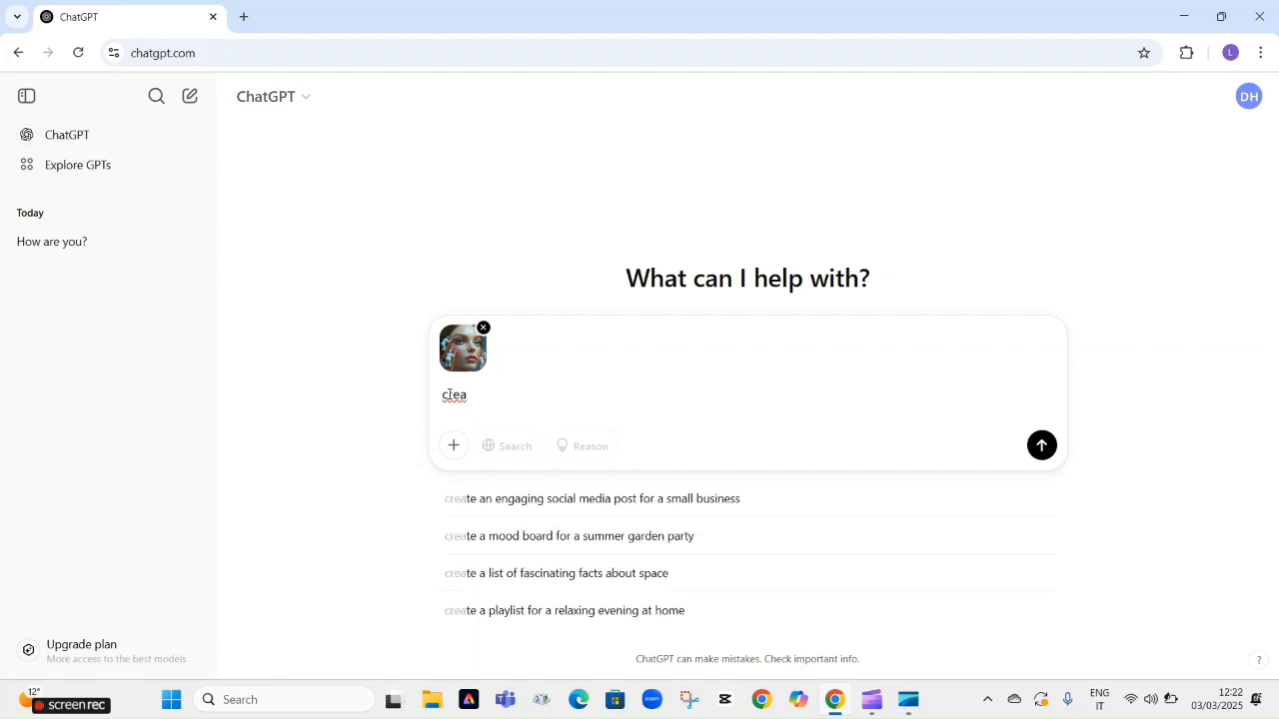
{"action": "type", "text": "for this "}
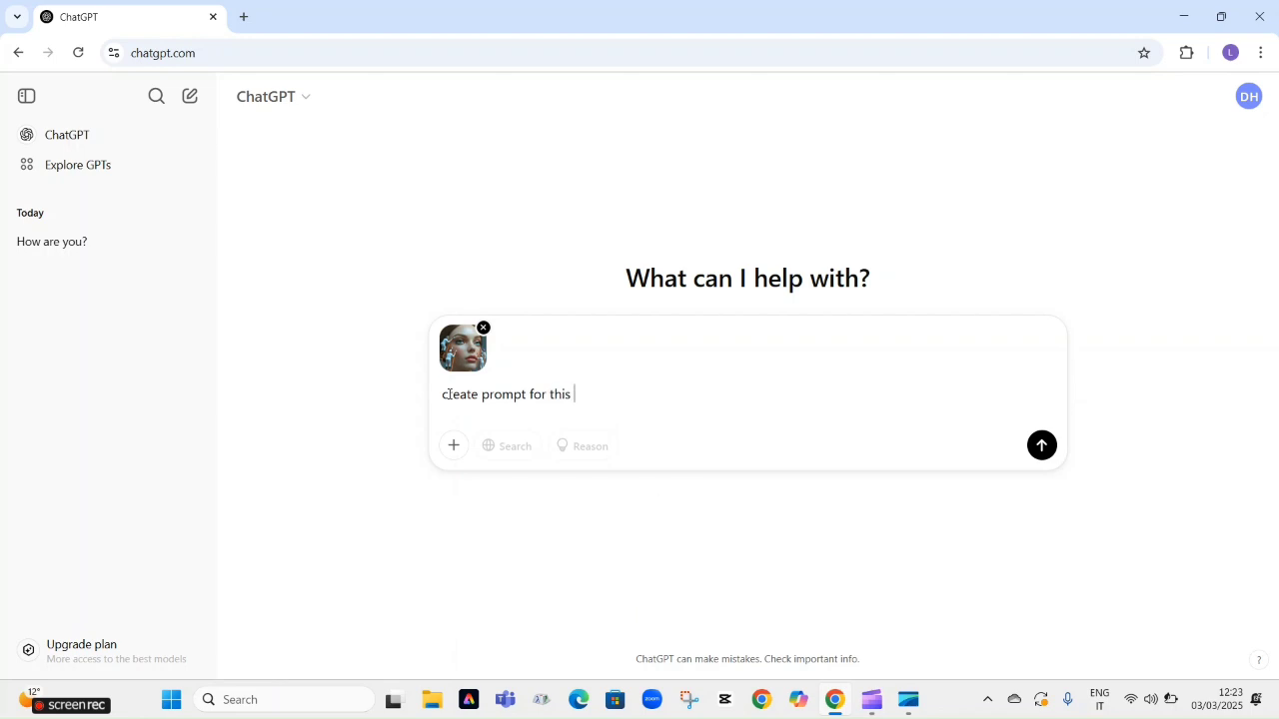
{"action": "type", "text": "photo"}
{"action": "left_click", "coordinate": [1042, 447]}
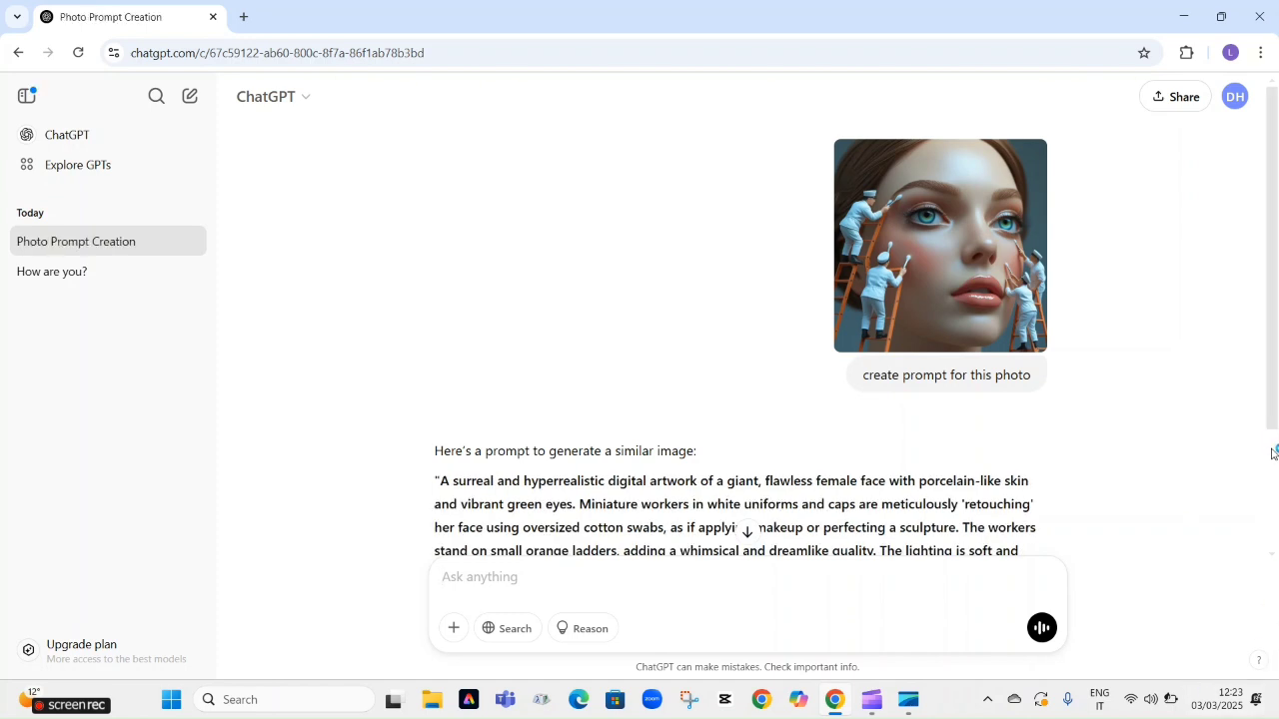
- Copy the reply containing the image prompt and send it back after the words "create photo for this"
{"action": "scroll", "coordinate": [1275, 560], "scroll_direction": "down", "scroll_amount": 2}
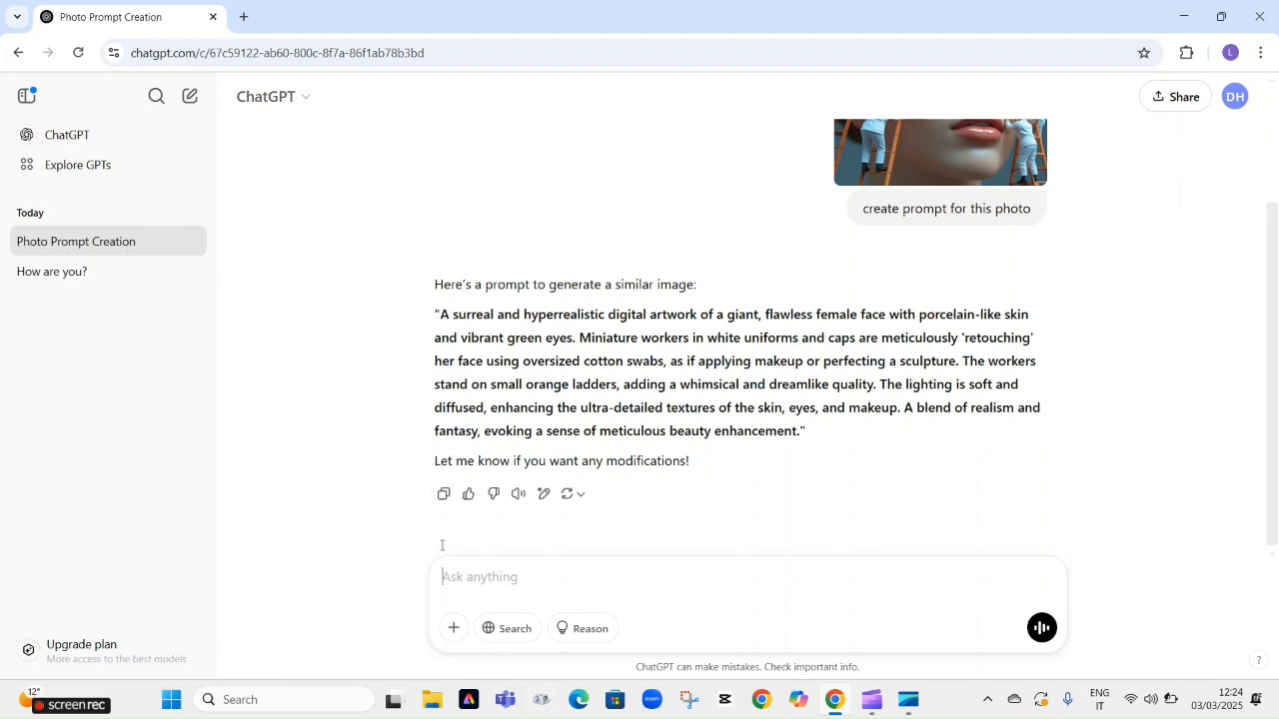
{"action": "left_click", "coordinate": [445, 495]}
{"action": "type", "text": "create"}
{"action": "type", "text": "photo for this"}
{"action": "right_click", "coordinate": [586, 571]}
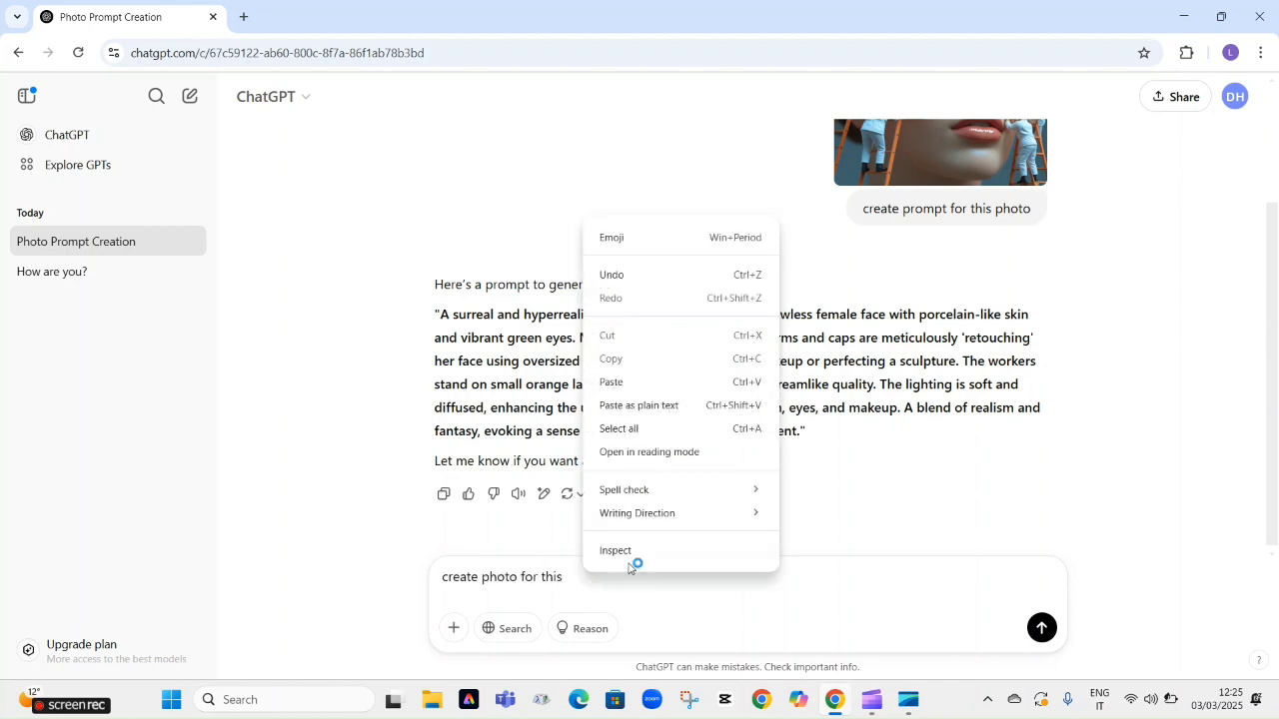
{"action": "left_click", "coordinate": [611, 383]}
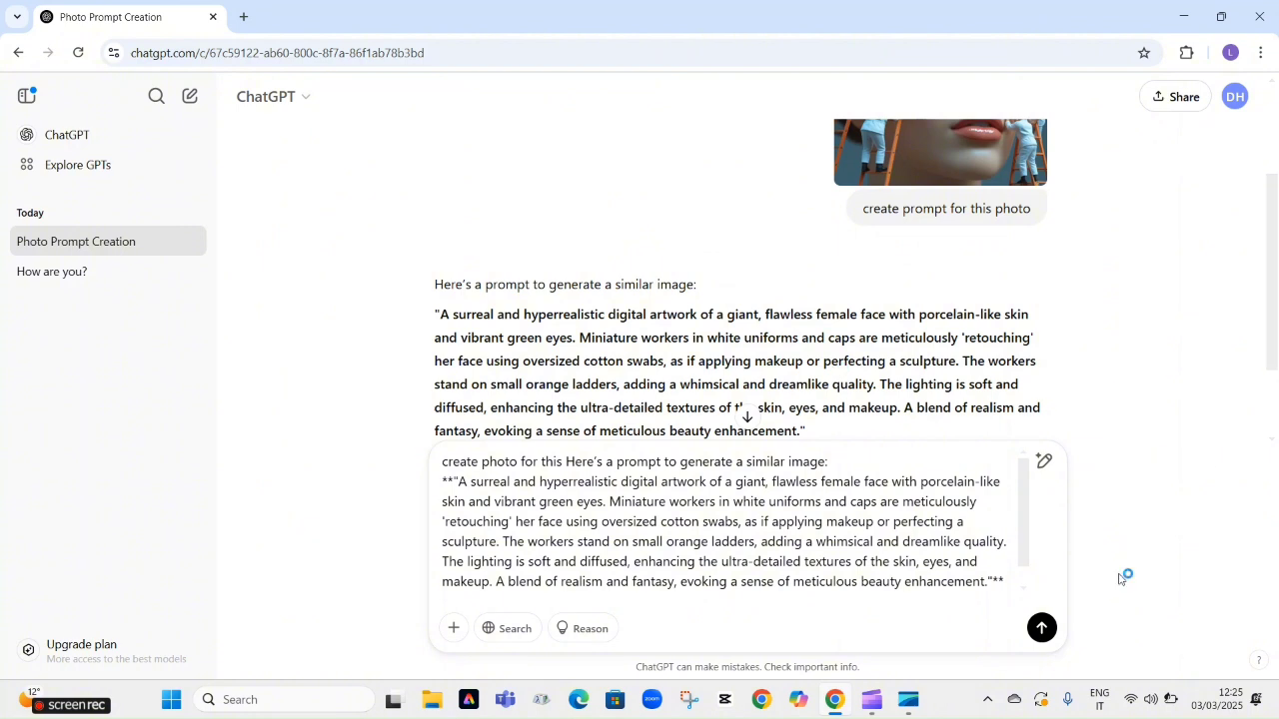
{"action": "left_click", "coordinate": [1042, 627]}
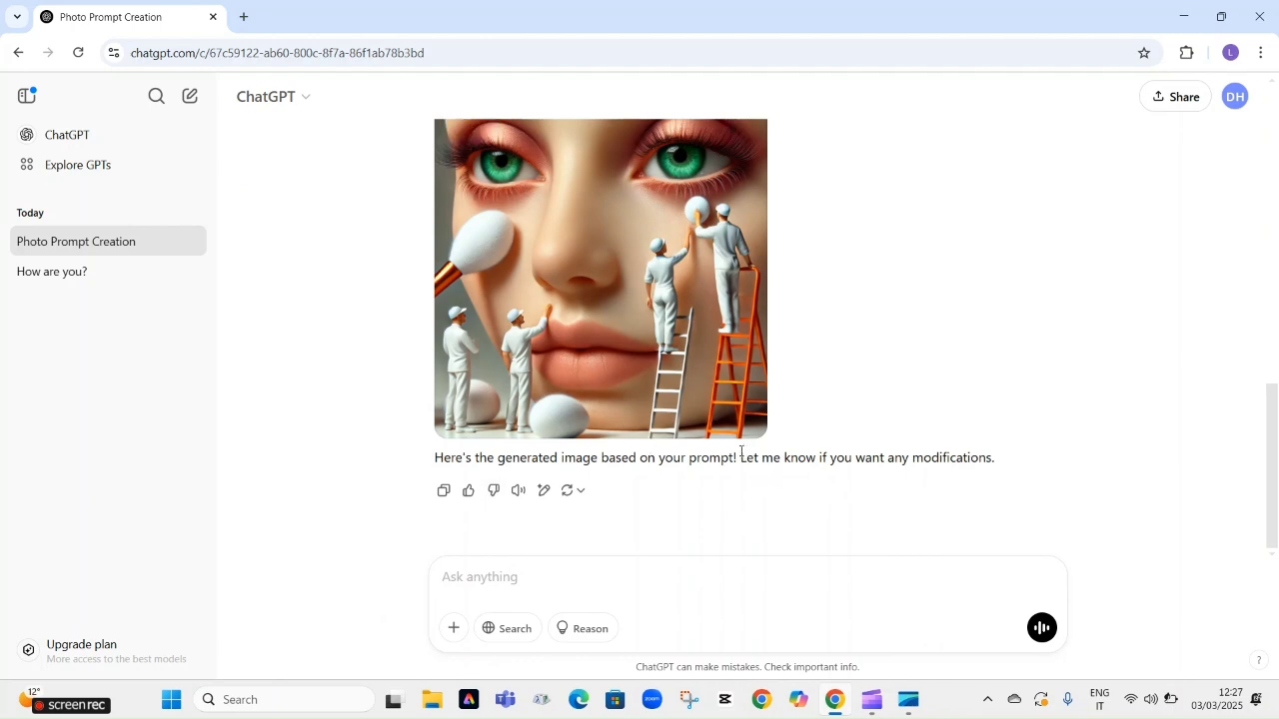
- Download the newly generated image and close the ChatGPT browser window
{"action": "left_click", "coordinate": [751, 136]}
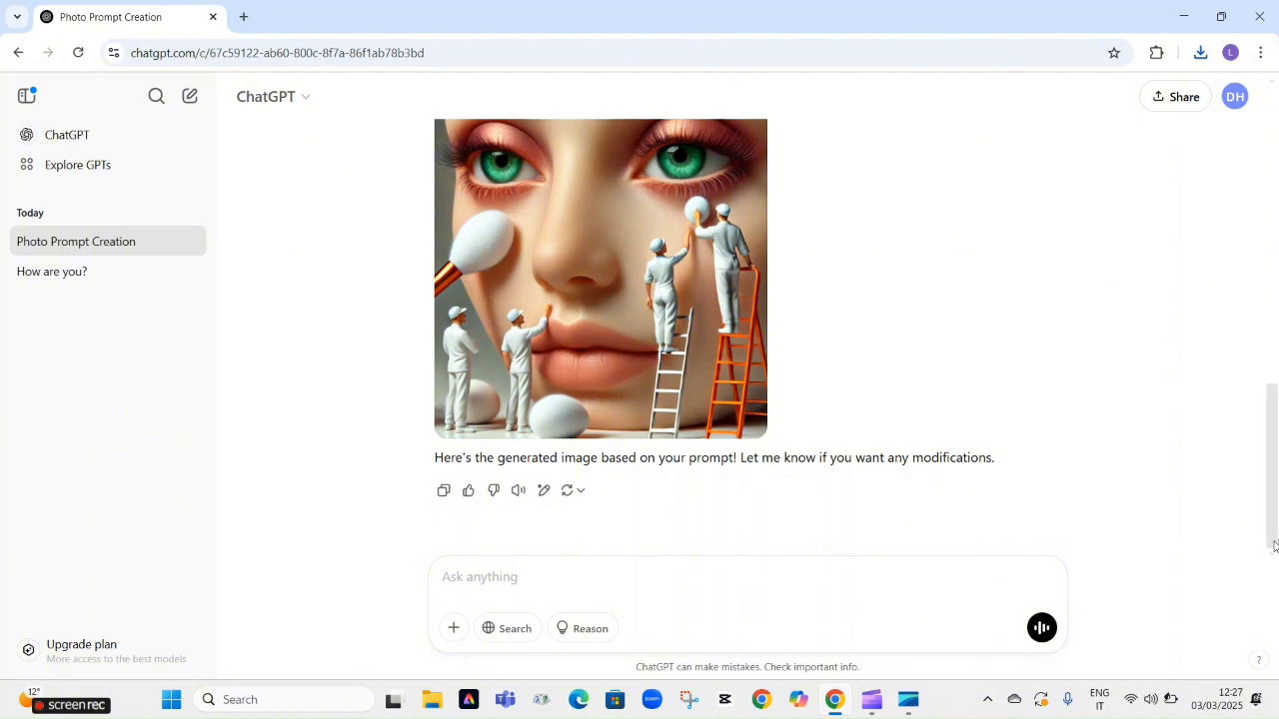
{"action": "left_click", "coordinate": [1262, 17]}
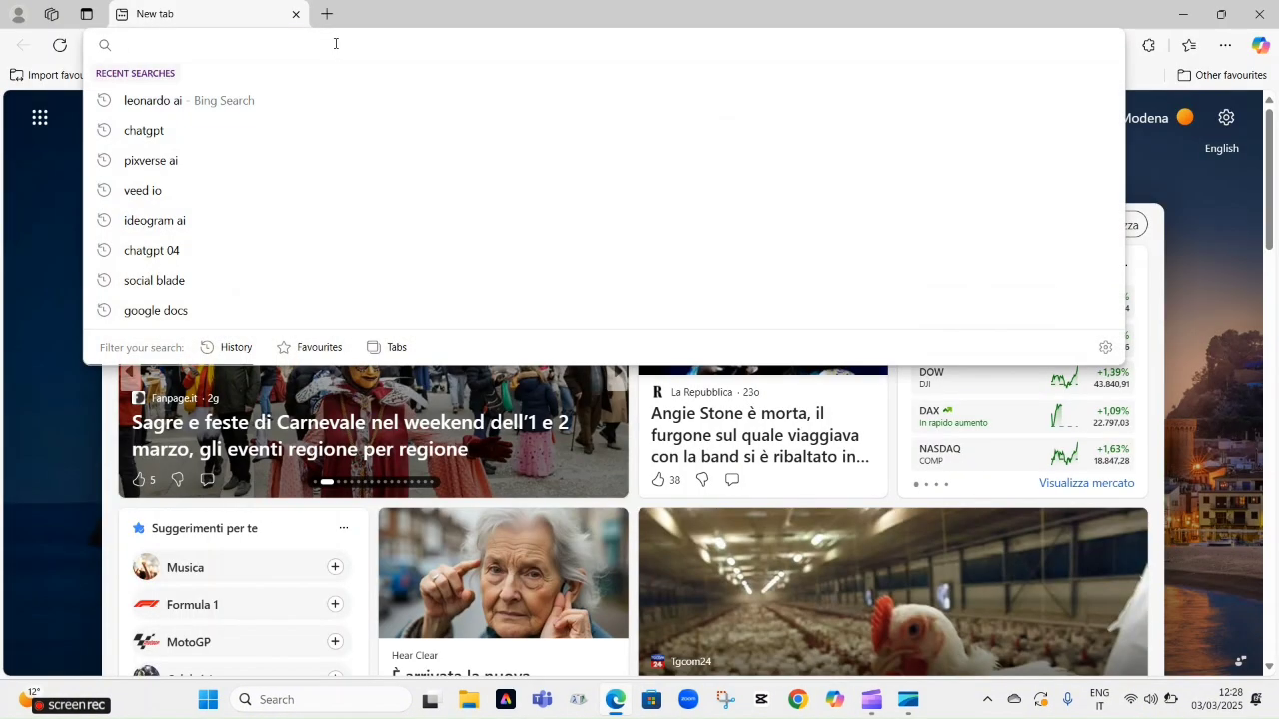
- Open PixVerse in Edge through the recent search "pixverse ai" and upload the DALL·E image from Downloads as the video's source image
{"action": "left_click", "coordinate": [184, 168]}
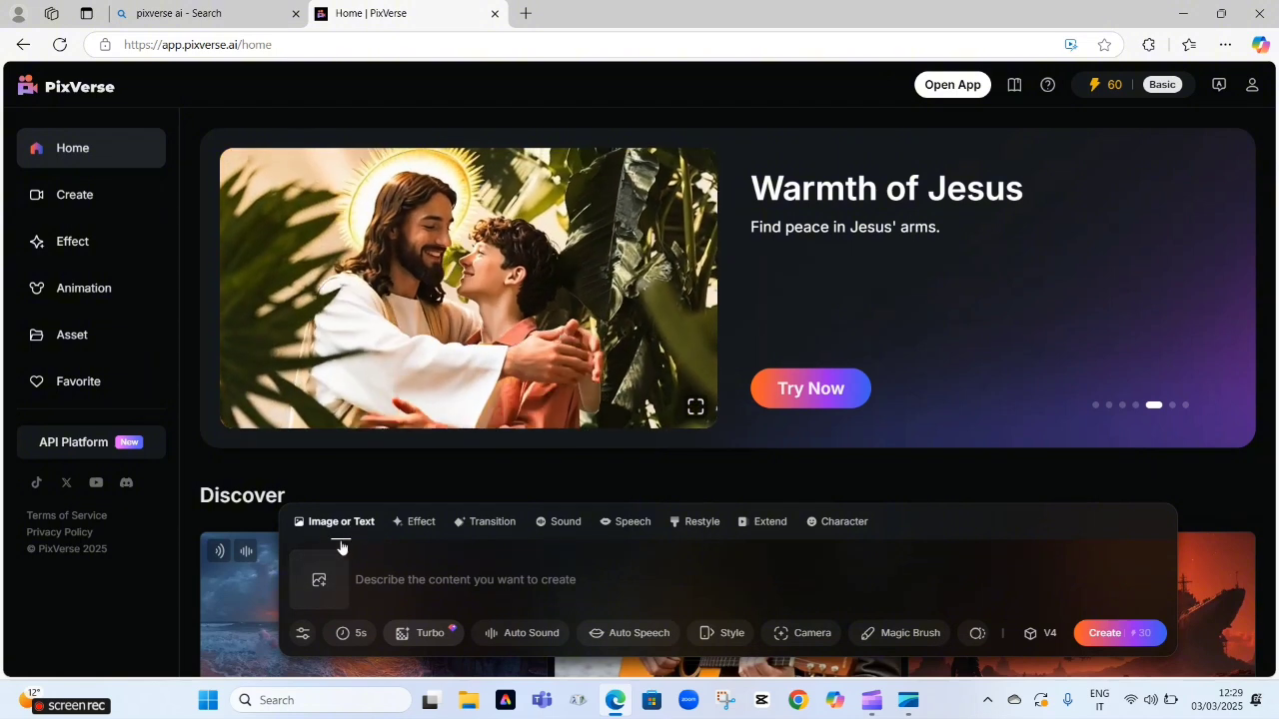
{"action": "left_click", "coordinate": [317, 583]}
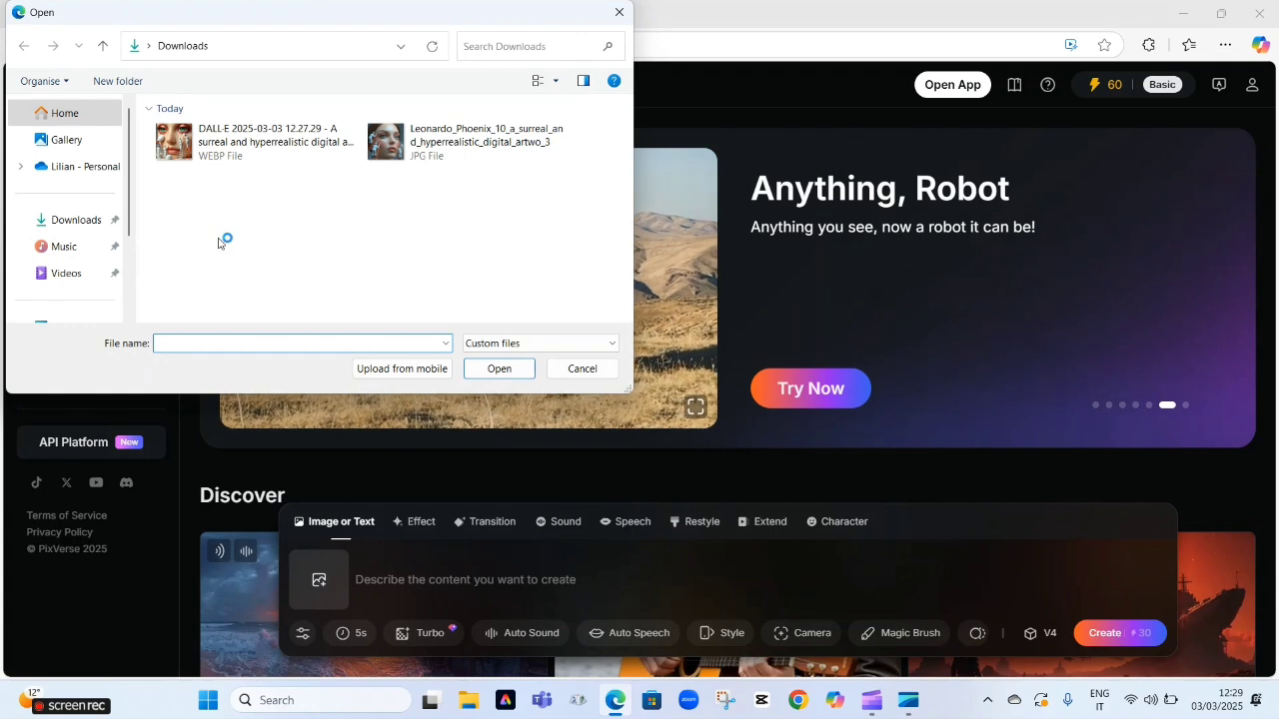
{"action": "left_click", "coordinate": [174, 141]}
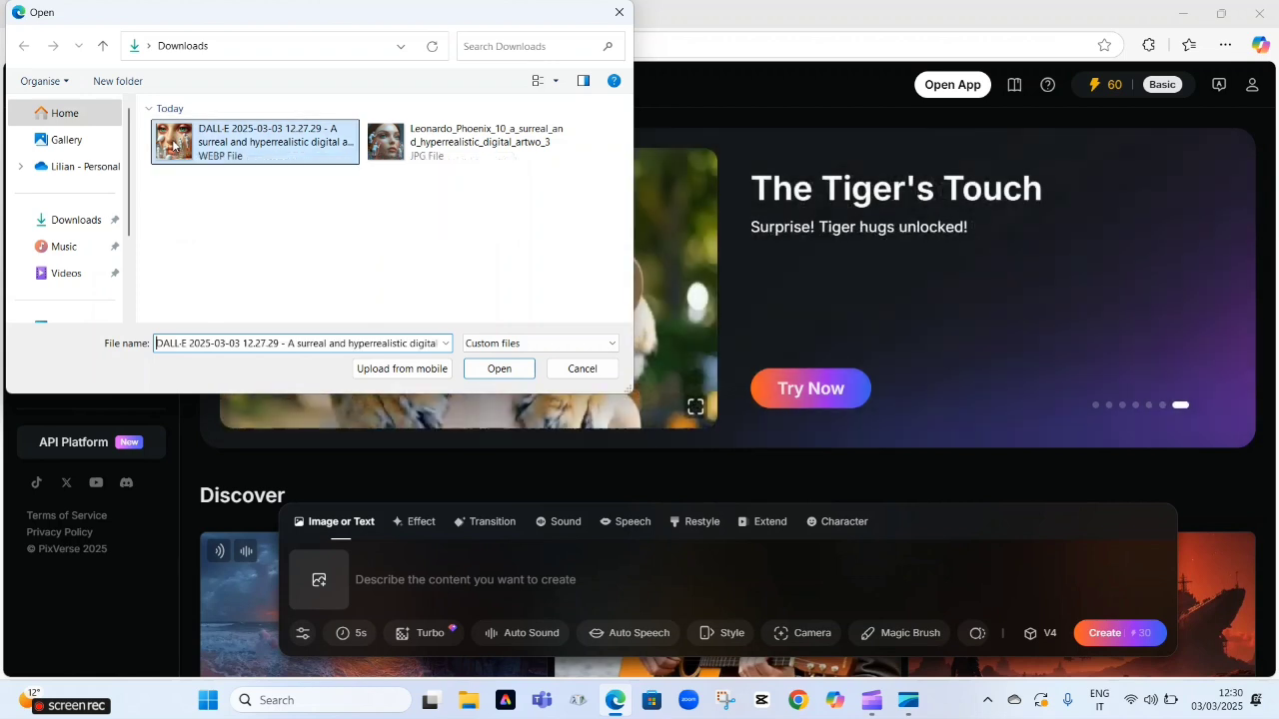
{"action": "left_click", "coordinate": [503, 369]}
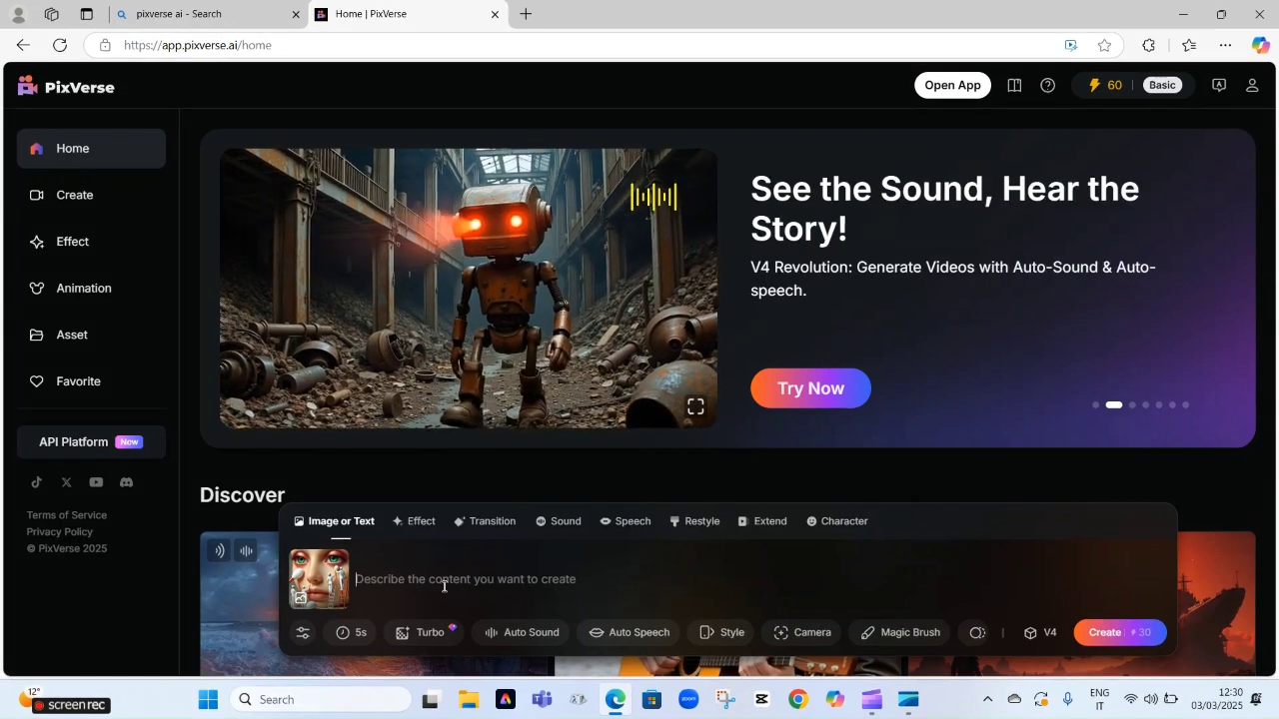
- Paste the copied image prompt as the content description and create the video
{"action": "right_click", "coordinate": [378, 575]}
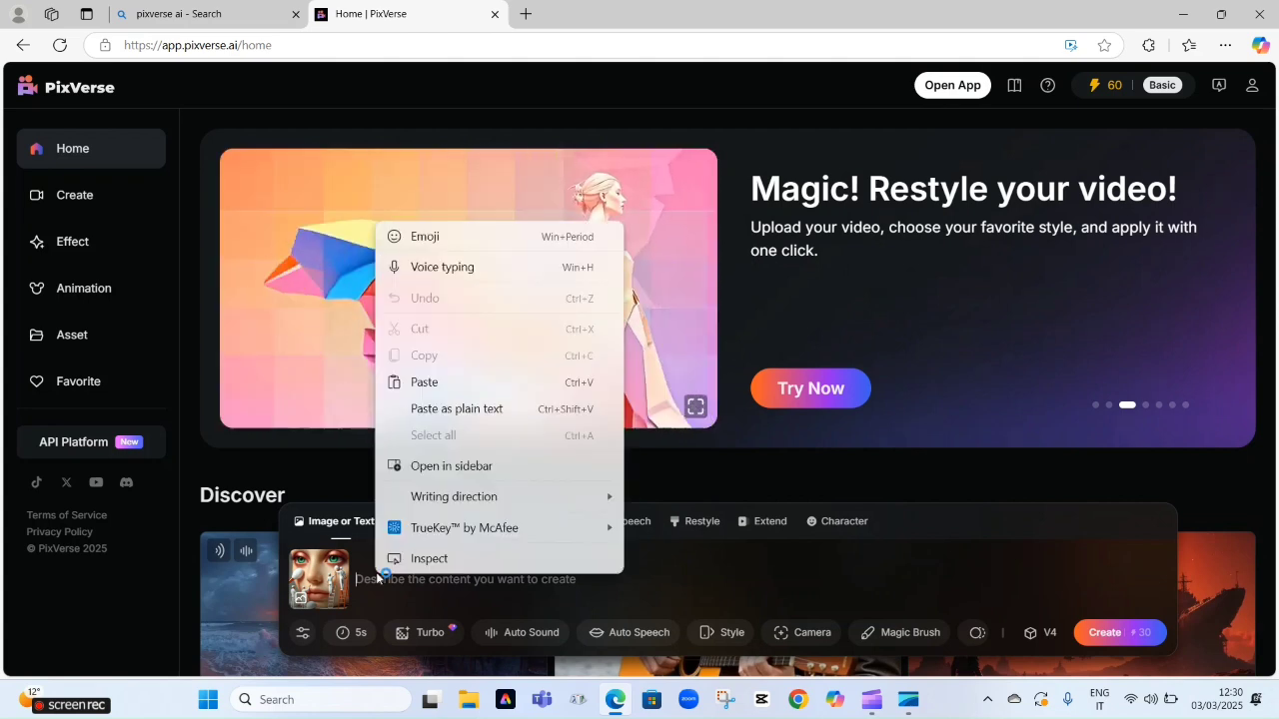
{"action": "left_click", "coordinate": [423, 383]}
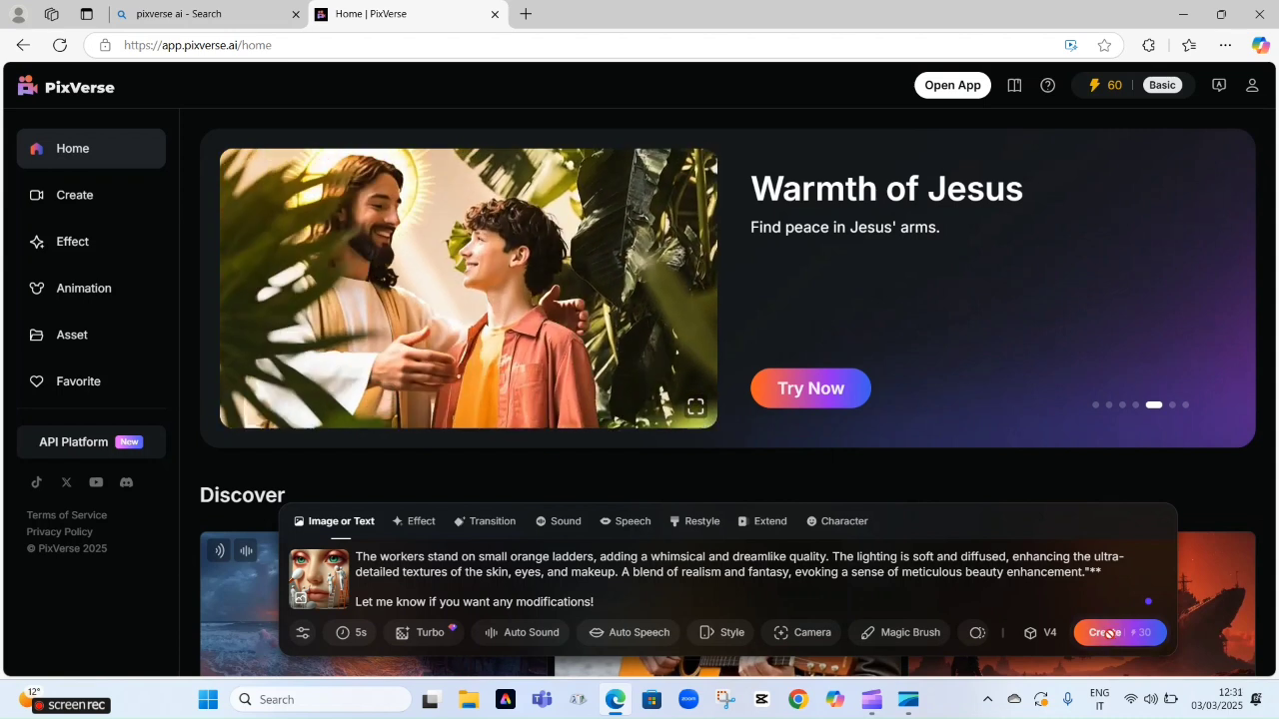
{"action": "left_click", "coordinate": [1107, 632]}
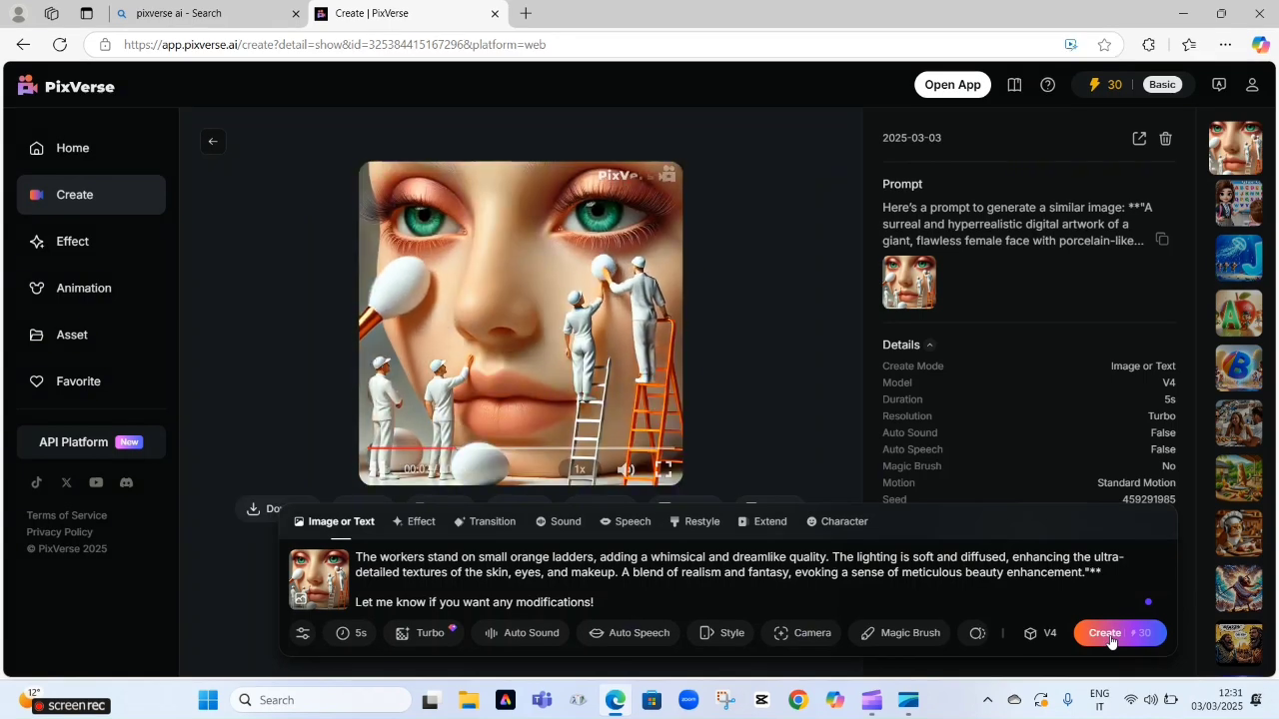
- Play the generated video in full screen, pausing and resuming it, and return to the normal view
{"action": "left_click", "coordinate": [664, 470]}
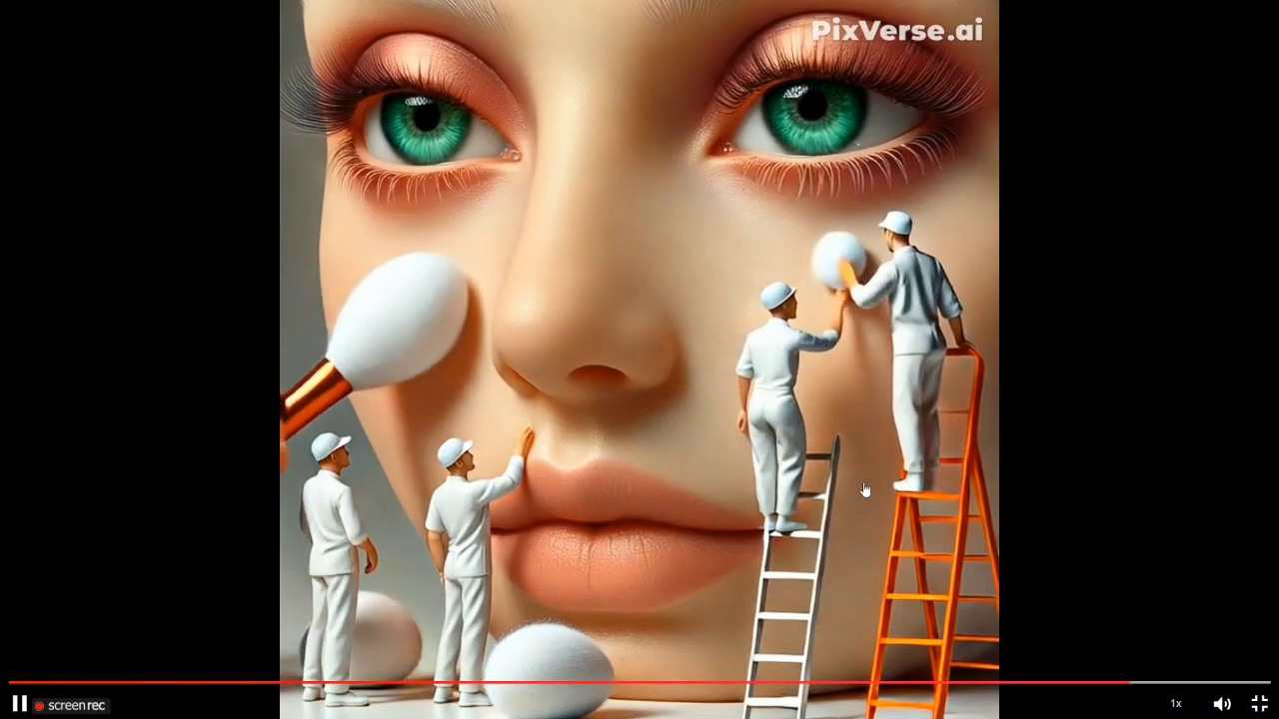
{"action": "left_click", "coordinate": [869, 562]}
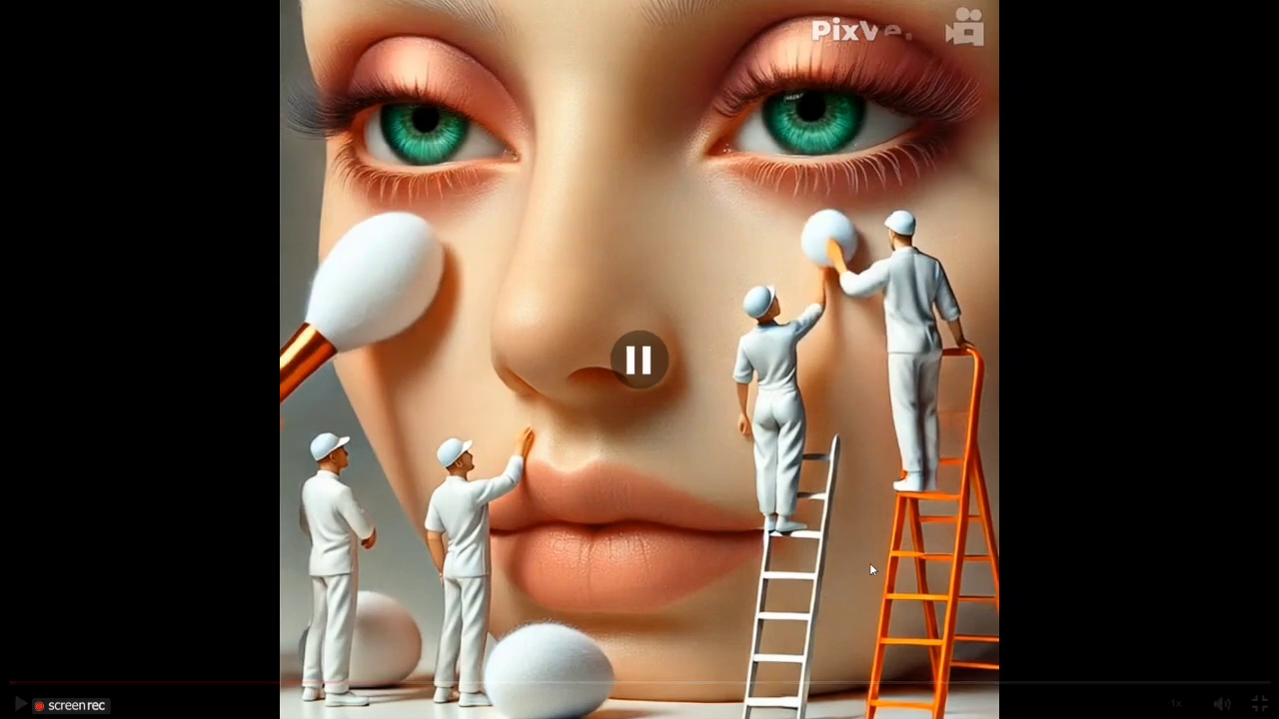
{"action": "left_click", "coordinate": [846, 516]}
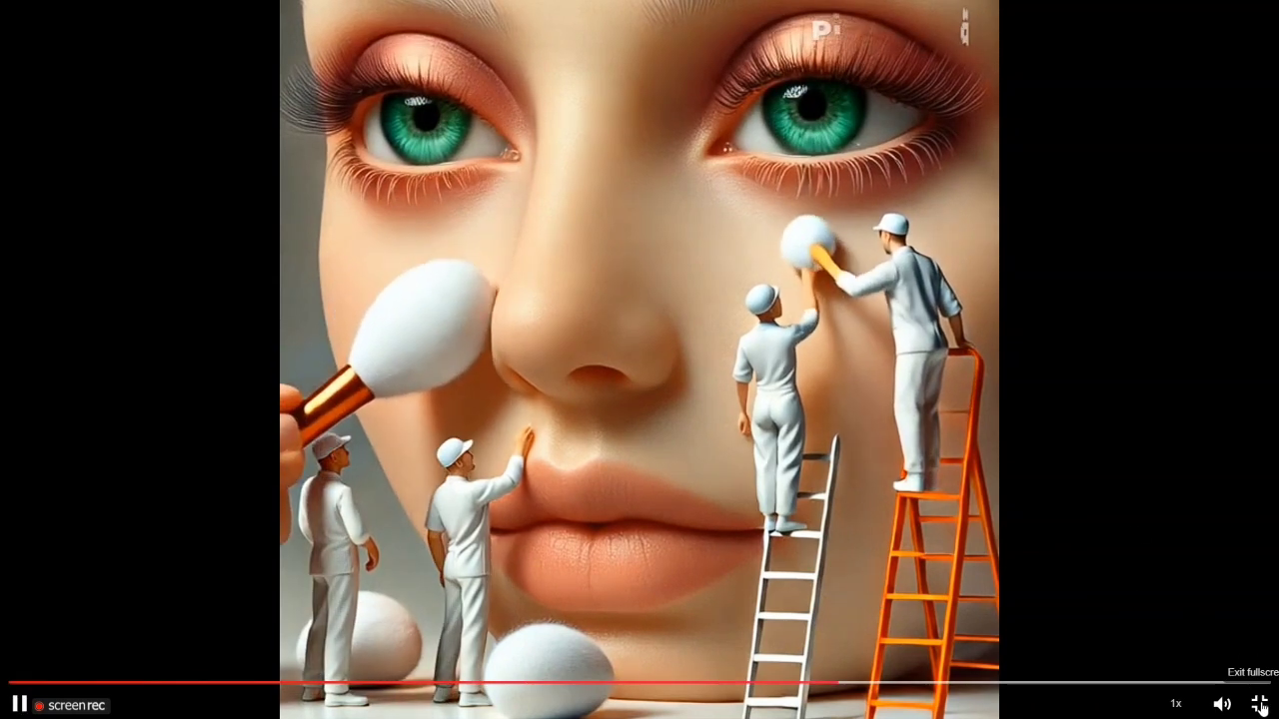
{"action": "left_click", "coordinate": [1260, 706]}
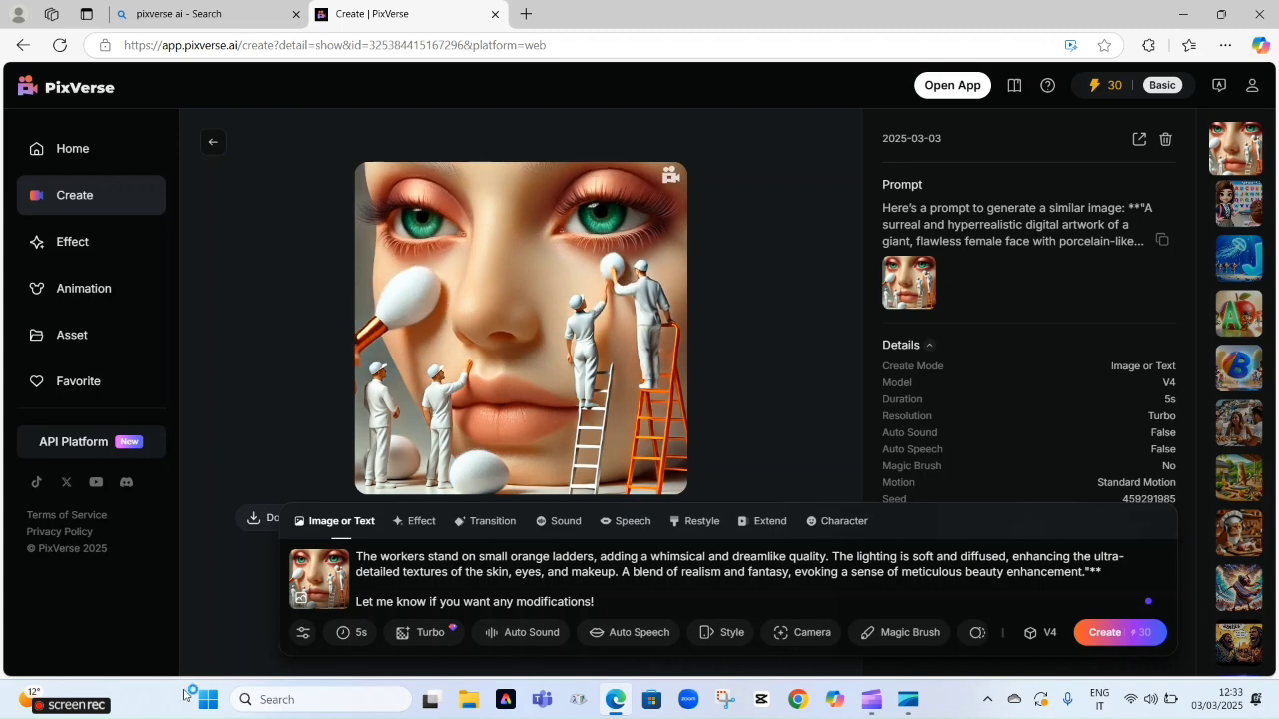
- Check the Video Quality Mode information for the Turbo setting and close it
{"action": "left_click", "coordinate": [420, 632]}
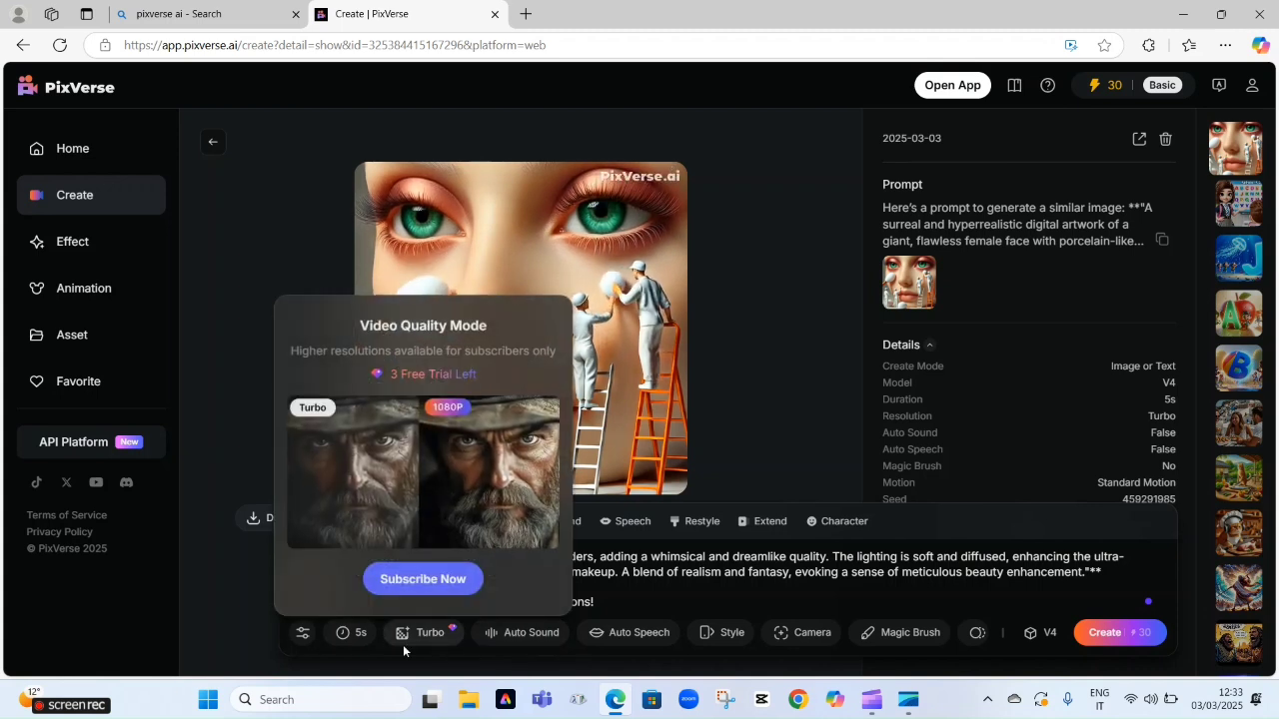
{"action": "left_click", "coordinate": [870, 372]}
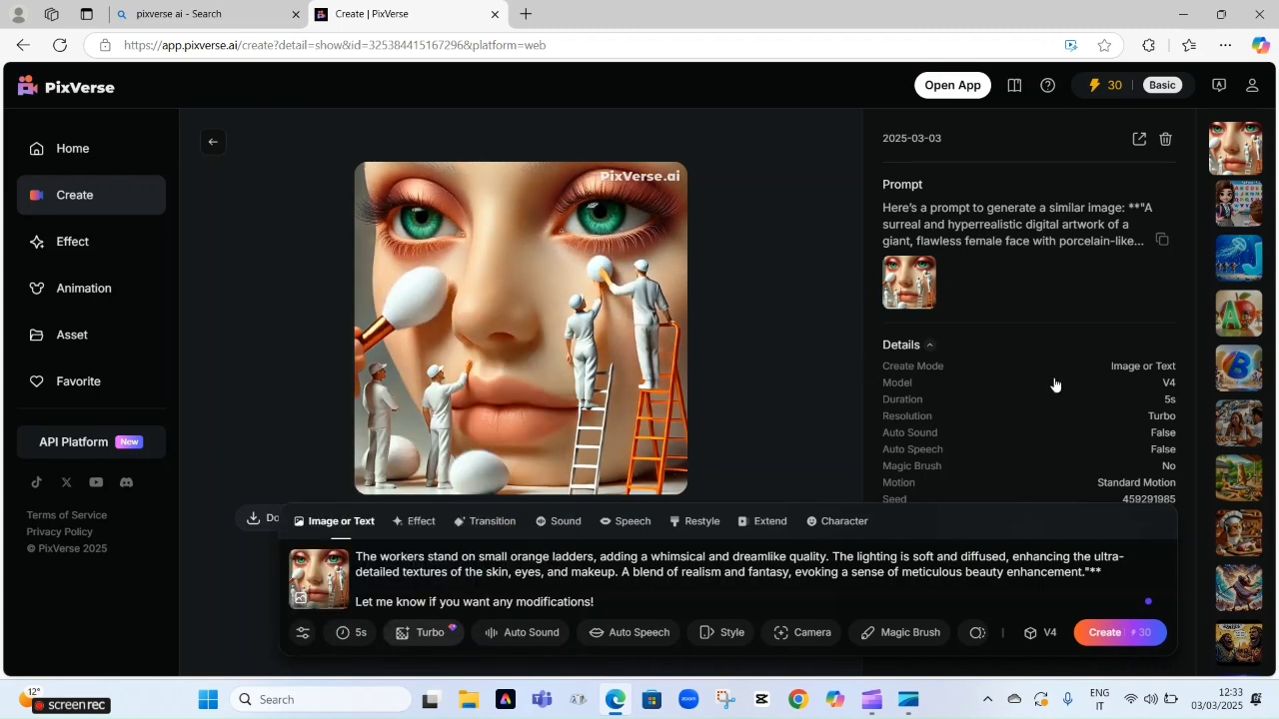